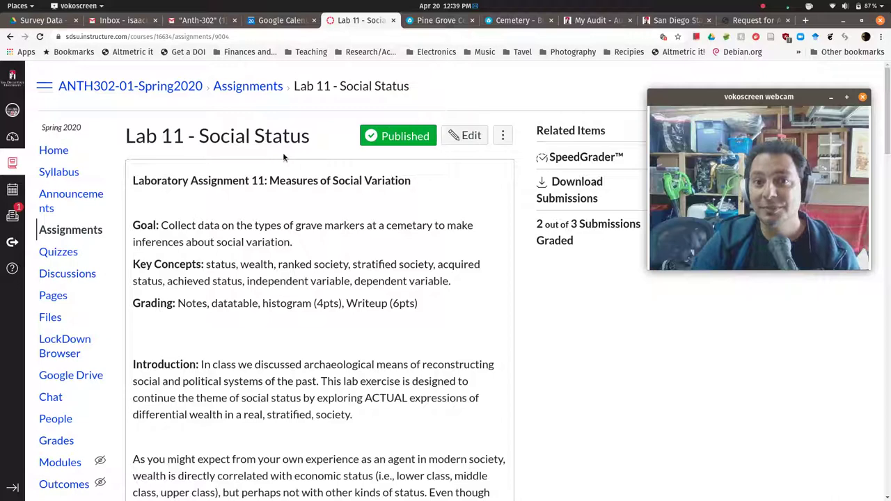
pyautogui.scroll(-2, 352, 306)
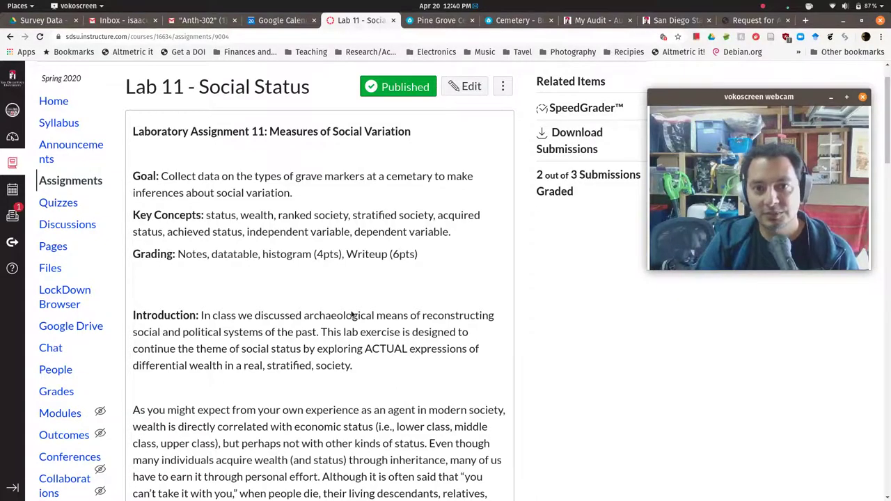
pyautogui.scroll(-1, 371, 206)
pyautogui.scroll(-2, 371, 206)
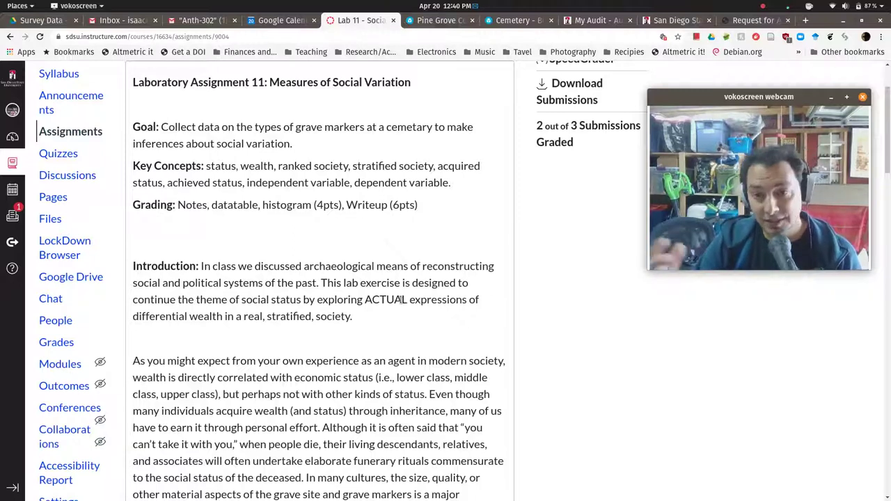
pyautogui.scroll(-2, 399, 271)
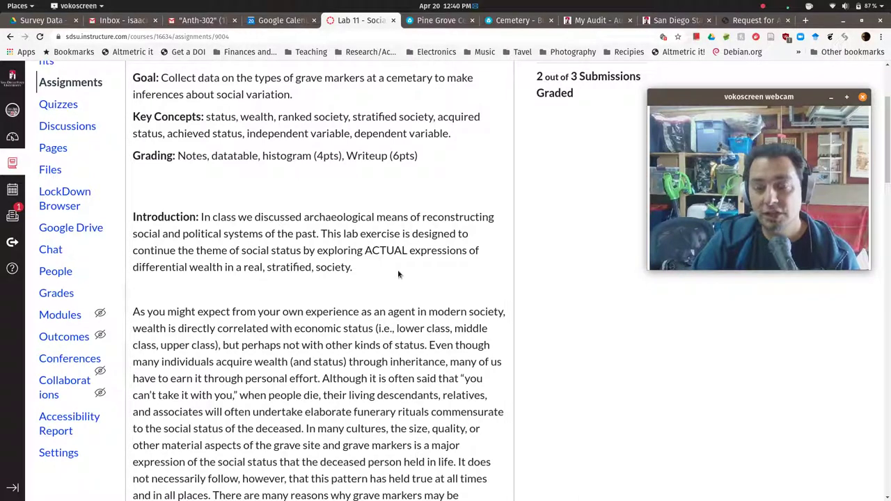
pyautogui.scroll(-2, 380, 327)
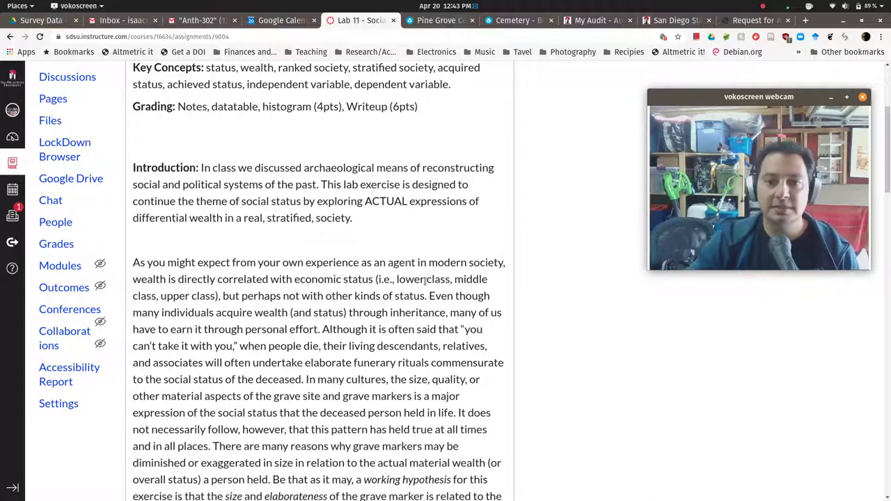
pyautogui.scroll(-3, 359, 334)
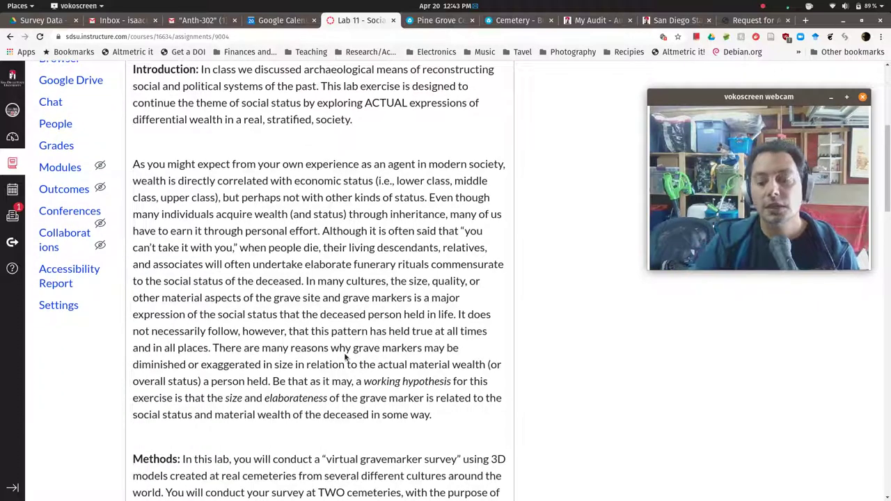
pyautogui.scroll(-3, 359, 345)
pyautogui.scroll(-4, 423, 285)
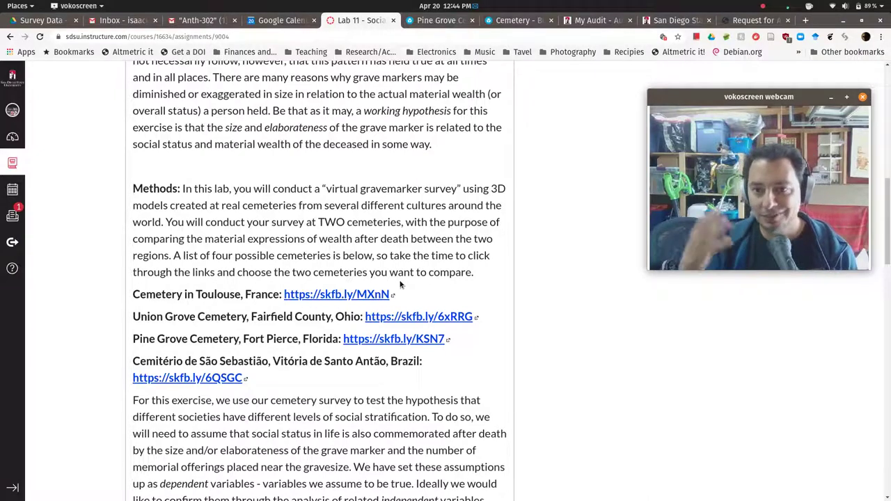
pyautogui.scroll(-2, 400, 284)
pyautogui.scroll(-2, 413, 307)
pyautogui.scroll(-2, 414, 307)
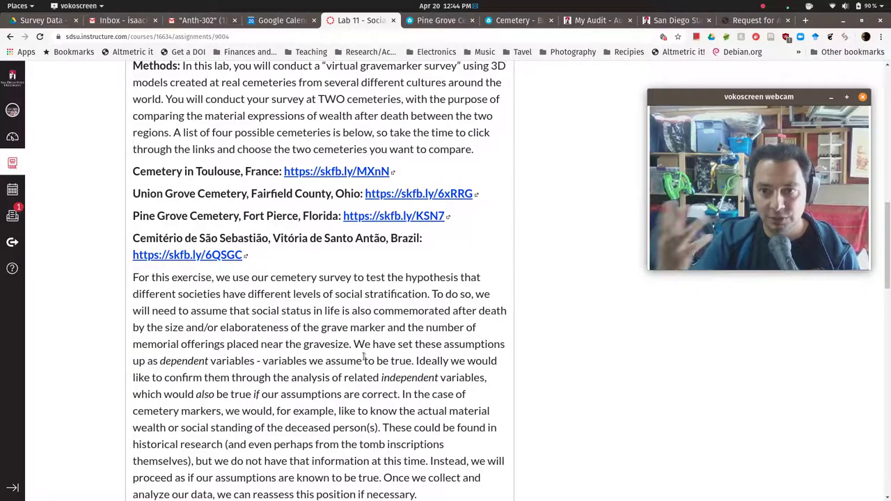
pyautogui.scroll(-1, 300, 333)
pyautogui.scroll(-3, 300, 333)
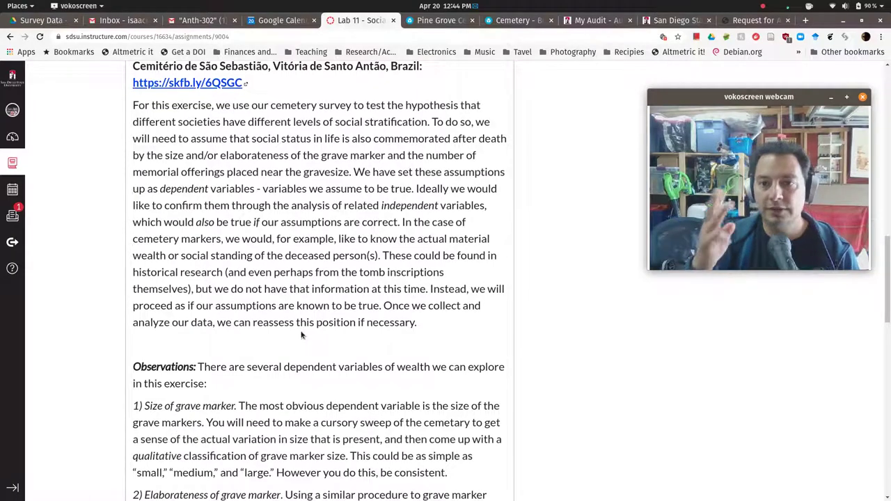
pyautogui.scroll(-3, 302, 335)
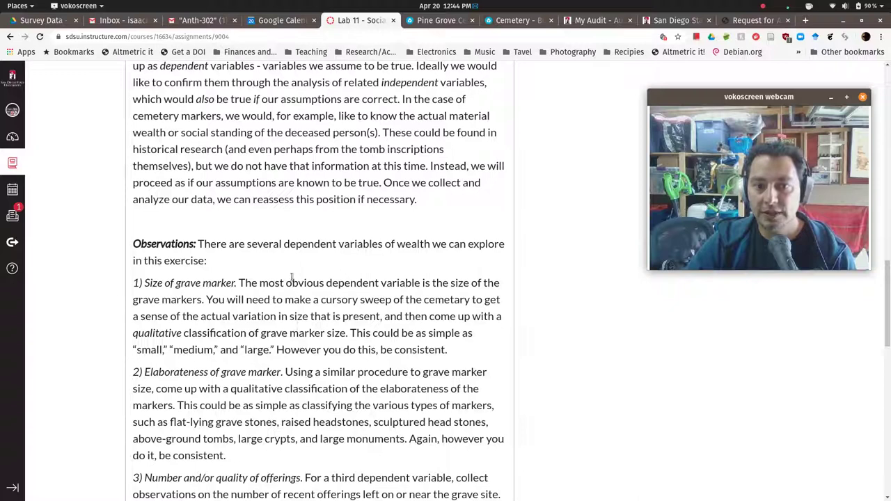
pyautogui.scroll(-1, 292, 277)
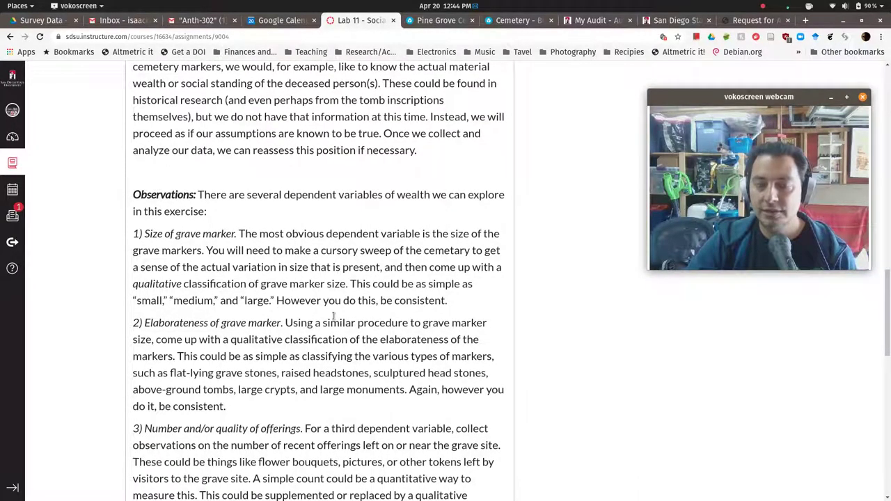
pyautogui.scroll(-1, 333, 317)
pyautogui.scroll(-2, 278, 320)
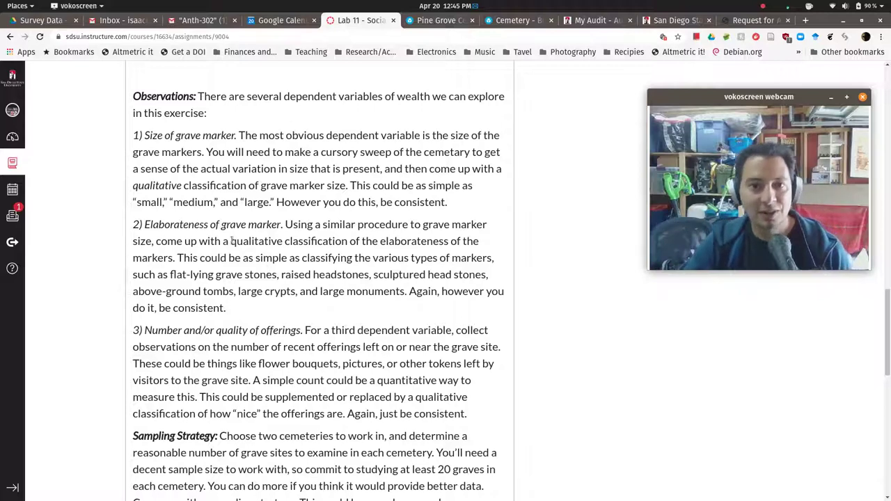
pyautogui.scroll(-1, 231, 244)
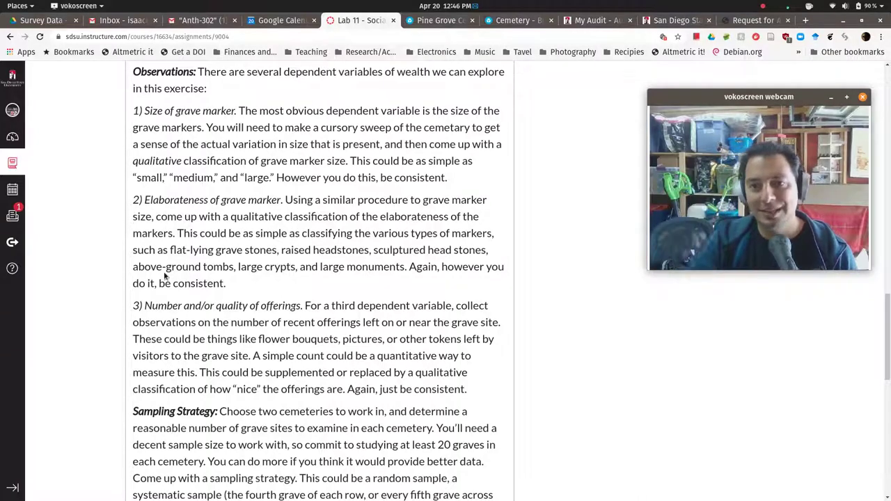
pyautogui.scroll(-3, 240, 339)
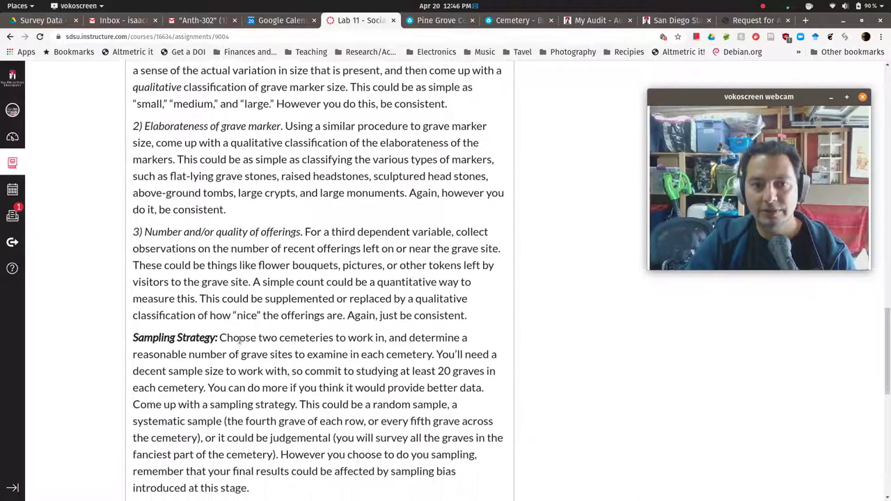
pyautogui.scroll(-2, 239, 339)
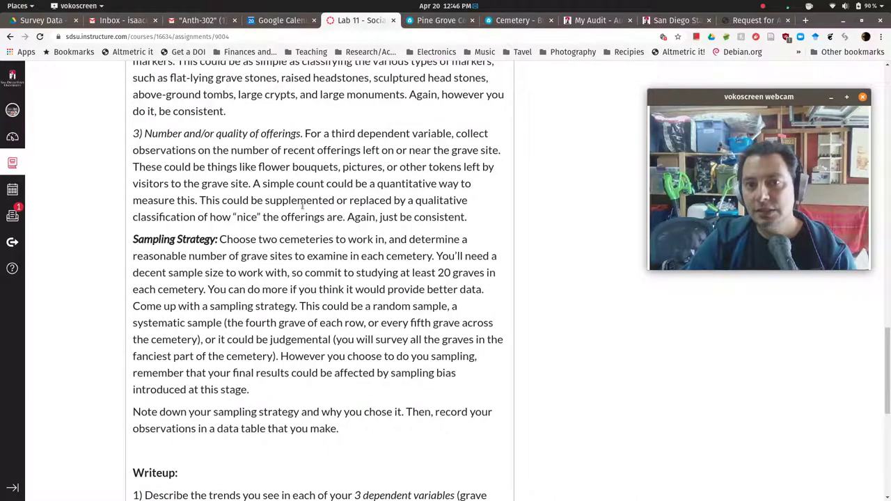
pyautogui.scroll(2, 242, 243)
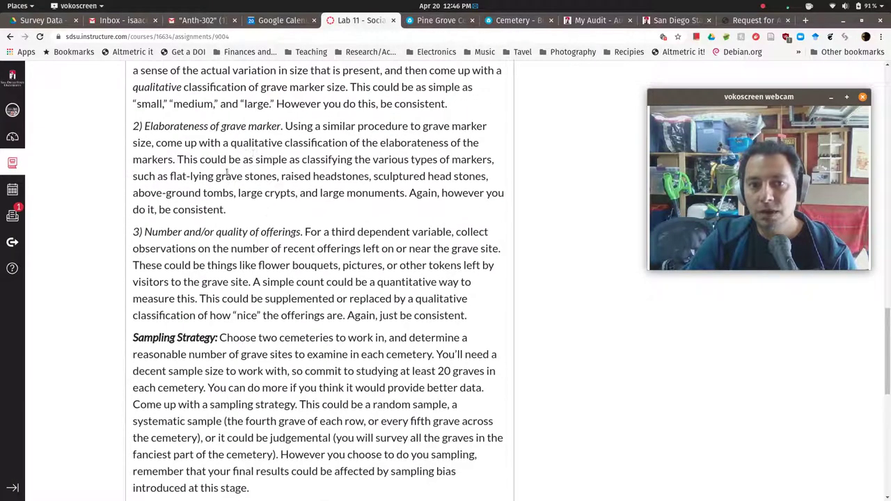
pyautogui.scroll(2, 241, 242)
pyautogui.scroll(1, 242, 242)
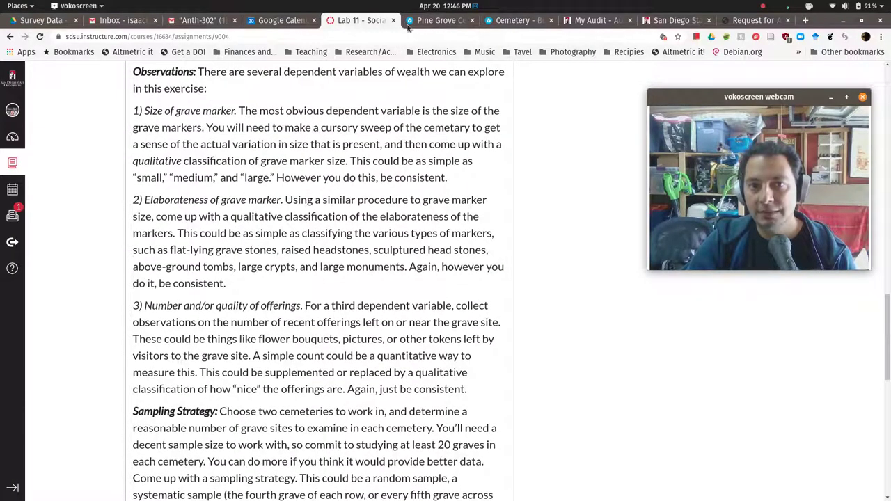
# Switch between the Pine Grove aerial model and Cemetery 3D model tabs, ending on Cemetery.
pyautogui.click(432, 20)
pyautogui.click(511, 20)
pyautogui.click(437, 20)
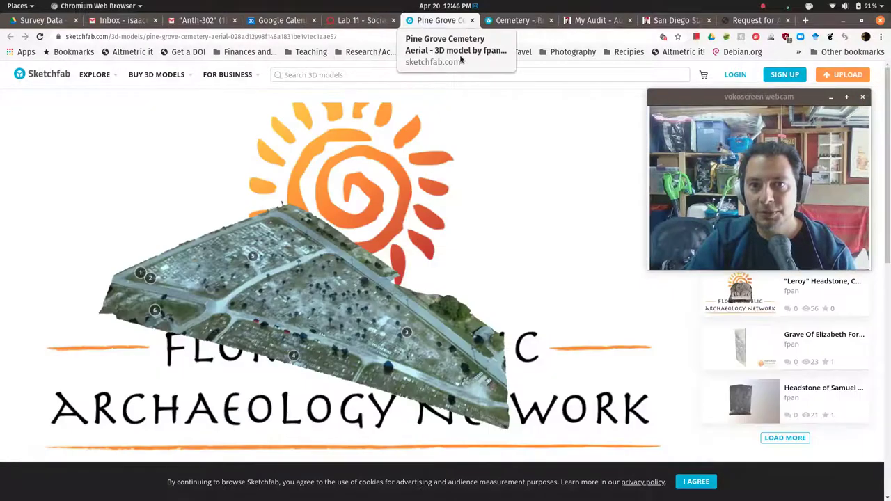
pyautogui.click(516, 20)
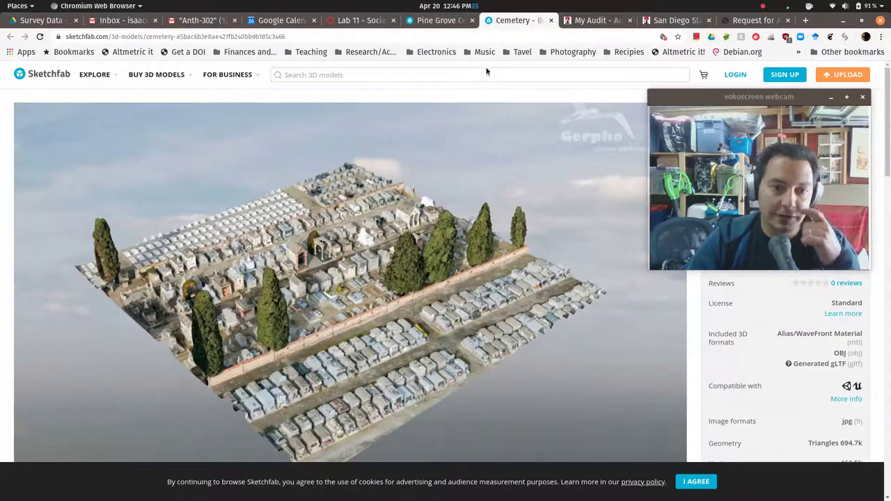
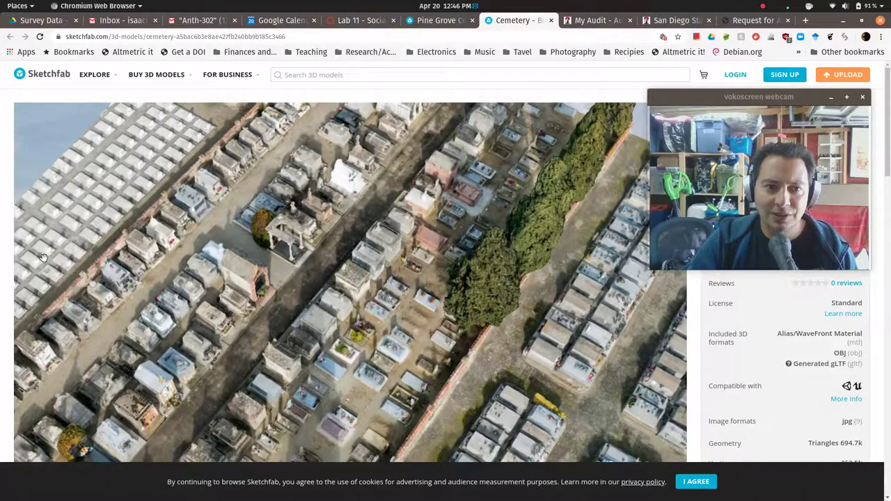
# Orbit the Cemetery model from overhead down to a low side view, then back to a rotated overhead view.
pyautogui.moveTo(44, 258); pyautogui.dragTo(186, 164)
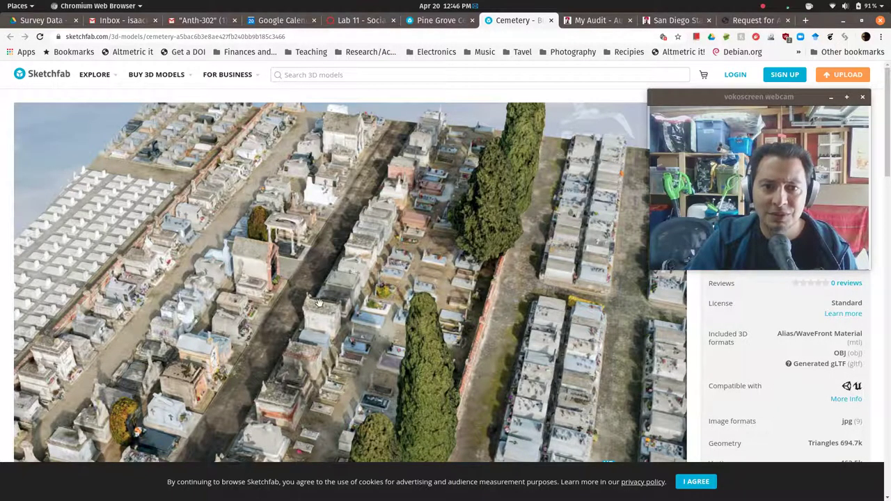
pyautogui.moveTo(204, 394)
pyautogui.mouseDown()
pyautogui.moveTo(152, 346)
pyautogui.moveTo(308, 406)
pyautogui.mouseUp()
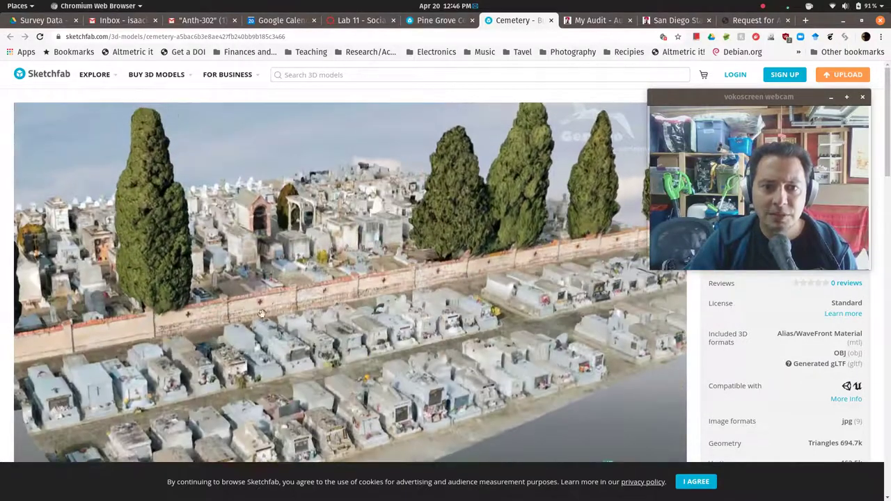
pyautogui.moveTo(277, 336)
pyautogui.mouseDown()
pyautogui.moveTo(362, 269)
pyautogui.moveTo(367, 407)
pyautogui.mouseUp()
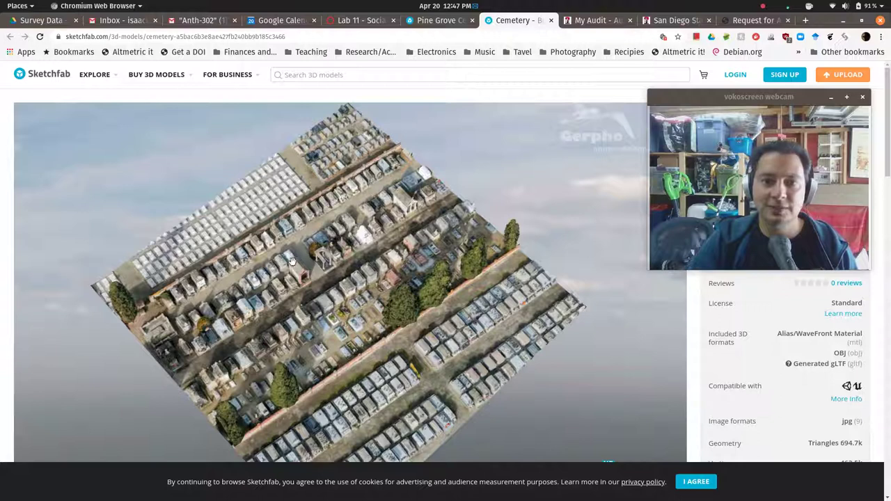
# Switch to the Pine Grove model and pan across its graves in close-up.
pyautogui.click(439, 20)
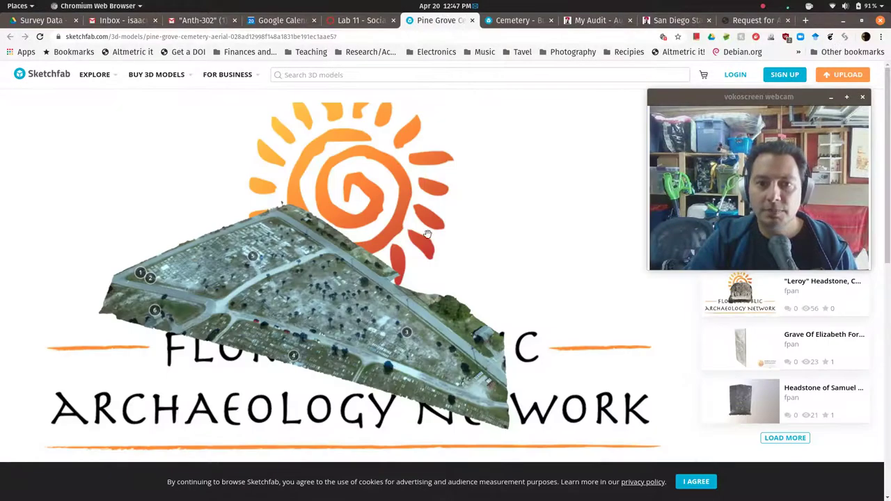
pyautogui.moveTo(346, 346); pyautogui.dragTo(327, 244)
pyautogui.scroll(5, 313, 281)
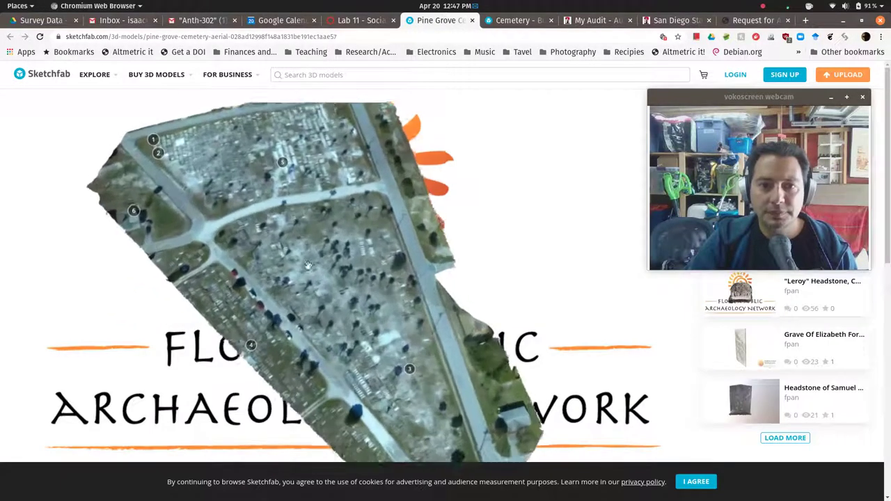
pyautogui.scroll(5, 312, 281)
pyautogui.moveTo(312, 280); pyautogui.dragTo(116, 241)
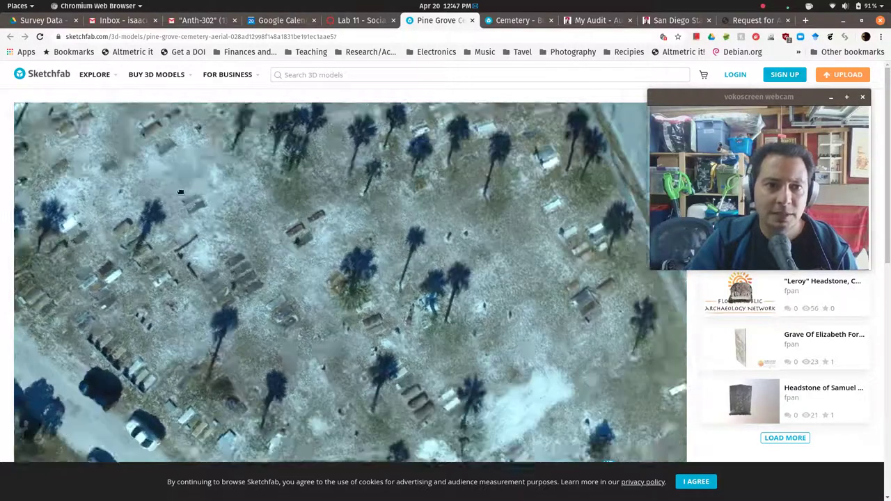
pyautogui.moveTo(237, 270); pyautogui.dragTo(225, 339)
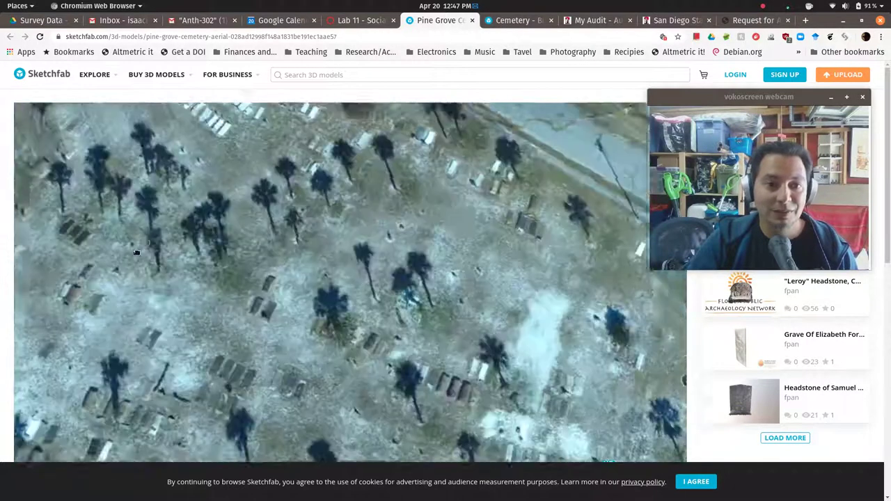
# Orbit Pine Grove from a low oblique angle to near overhead along the grave rows.
pyautogui.moveTo(225, 339)
pyautogui.mouseDown()
pyautogui.moveTo(71, 216)
pyautogui.moveTo(182, 370)
pyautogui.moveTo(124, 381)
pyautogui.mouseUp()
pyautogui.scroll(-8, 124, 381)
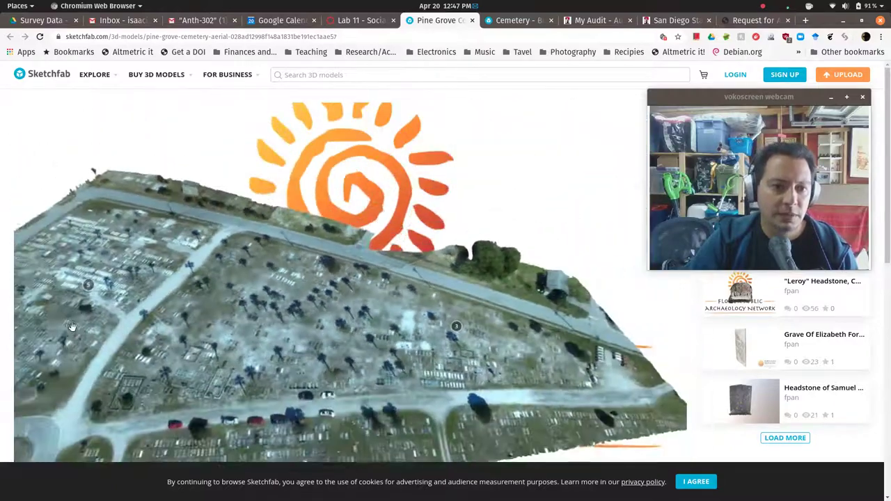
pyautogui.moveTo(71, 328)
pyautogui.mouseDown()
pyautogui.moveTo(72, 297)
pyautogui.moveTo(221, 408)
pyautogui.moveTo(89, 418)
pyautogui.moveTo(433, 277)
pyautogui.mouseUp()
pyautogui.moveTo(352, 237); pyautogui.dragTo(384, 217)
pyautogui.scroll(6, 369, 186)
pyautogui.scroll(8, 378, 298)
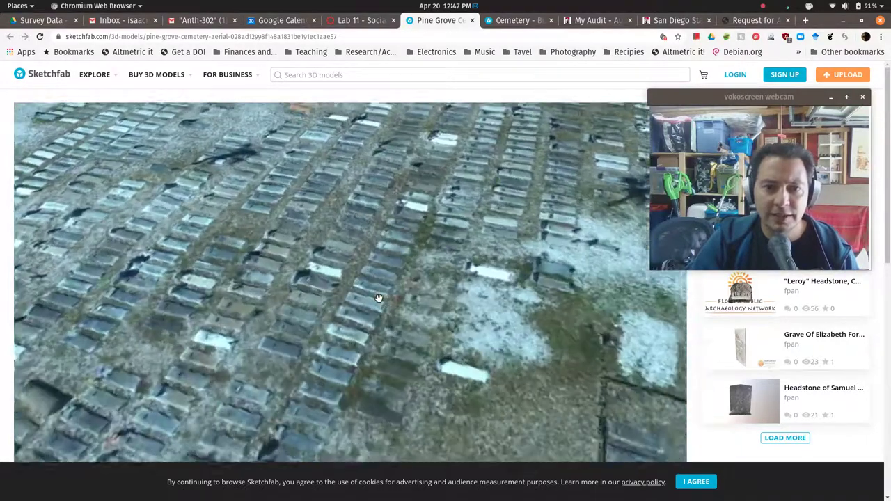
pyautogui.moveTo(378, 298)
pyautogui.mouseDown()
pyautogui.moveTo(515, 312)
pyautogui.moveTo(573, 221)
pyautogui.moveTo(554, 227)
pyautogui.moveTo(499, 352)
pyautogui.mouseUp()
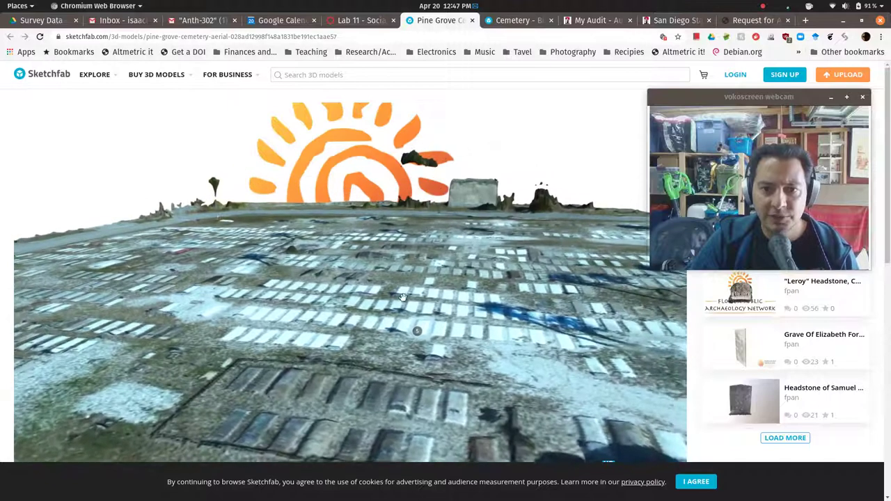
# Read the In-Ground Vaults annotation (5), then zoom out to an overhead view of the whole cemetery.
pyautogui.click(416, 330)
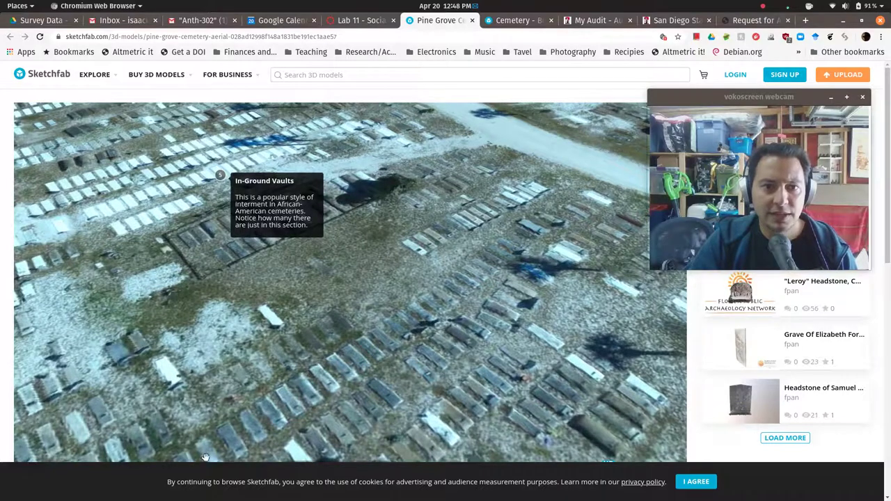
pyautogui.moveTo(205, 445); pyautogui.dragTo(297, 343)
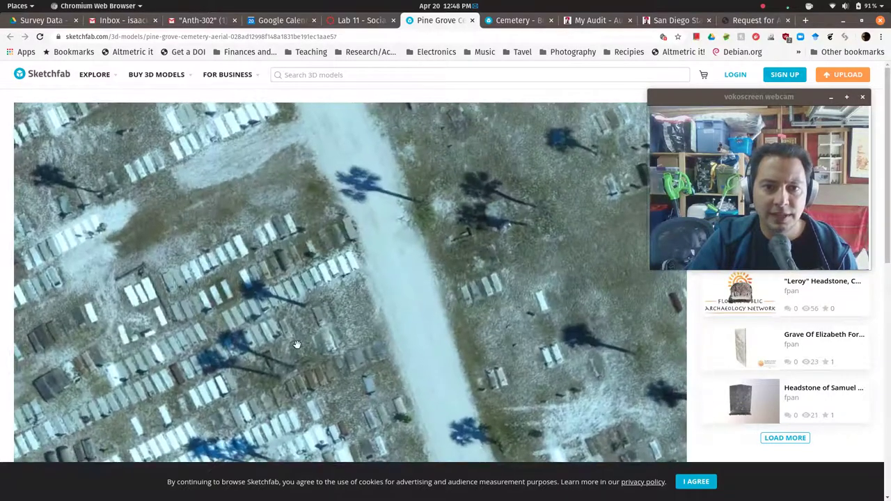
pyautogui.scroll(-4, 286, 279)
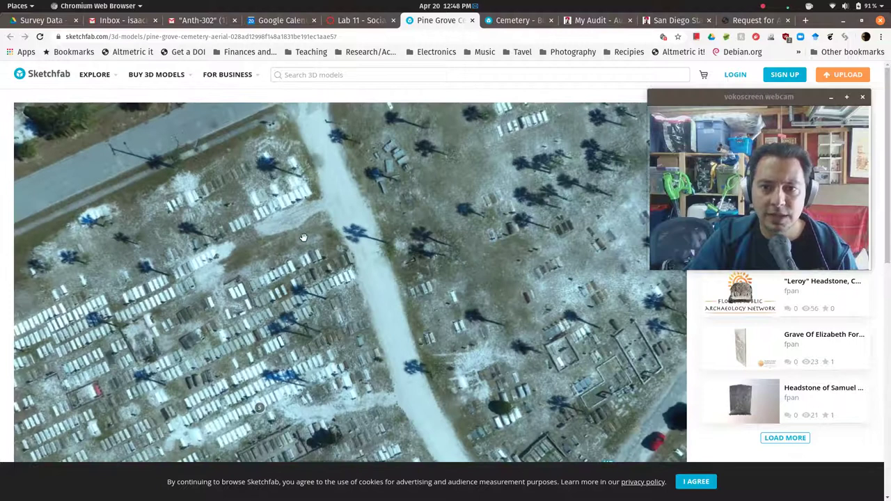
pyautogui.scroll(-5, 303, 237)
pyautogui.moveTo(302, 238); pyautogui.dragTo(479, 263)
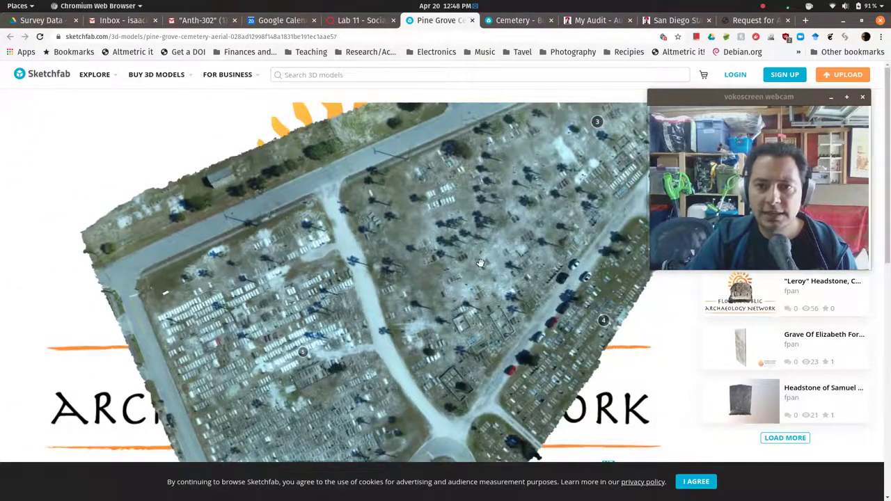
# Return to the Cemetery model and orbit down to a low angle on its tombs.
pyautogui.click(511, 21)
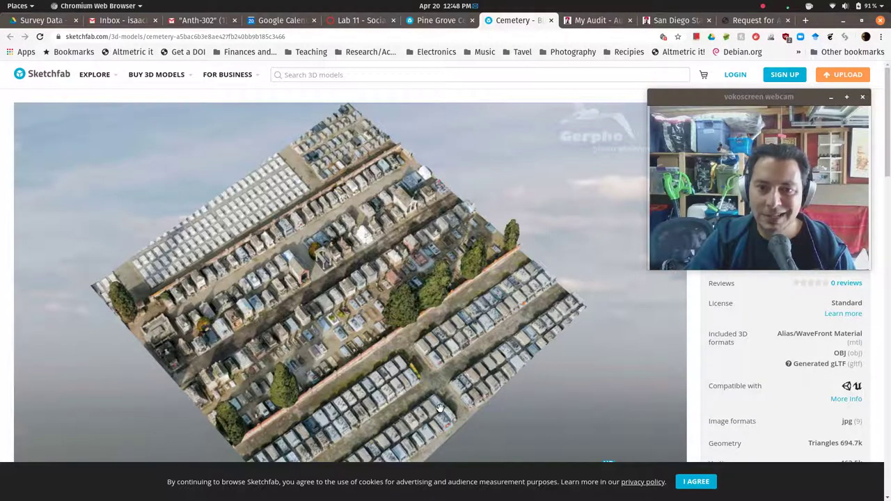
pyautogui.moveTo(335, 299)
pyautogui.mouseDown()
pyautogui.moveTo(233, 261)
pyautogui.moveTo(233, 420)
pyautogui.mouseUp()
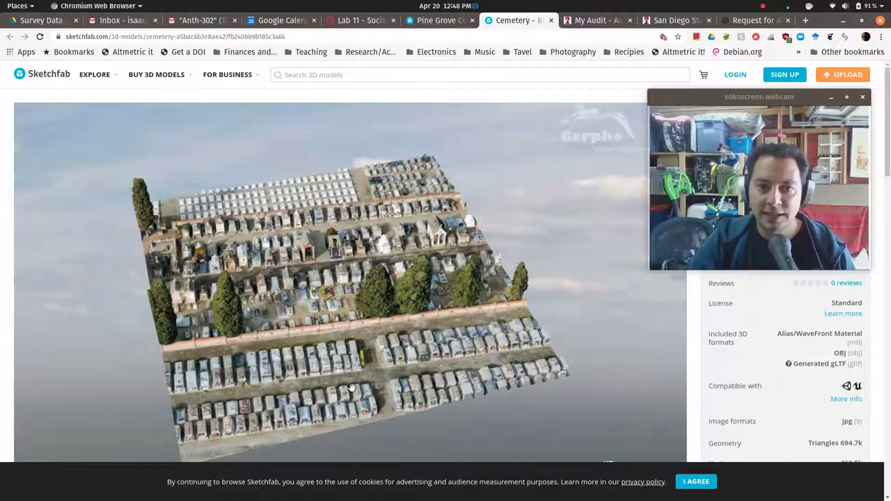
pyautogui.scroll(8, 351, 388)
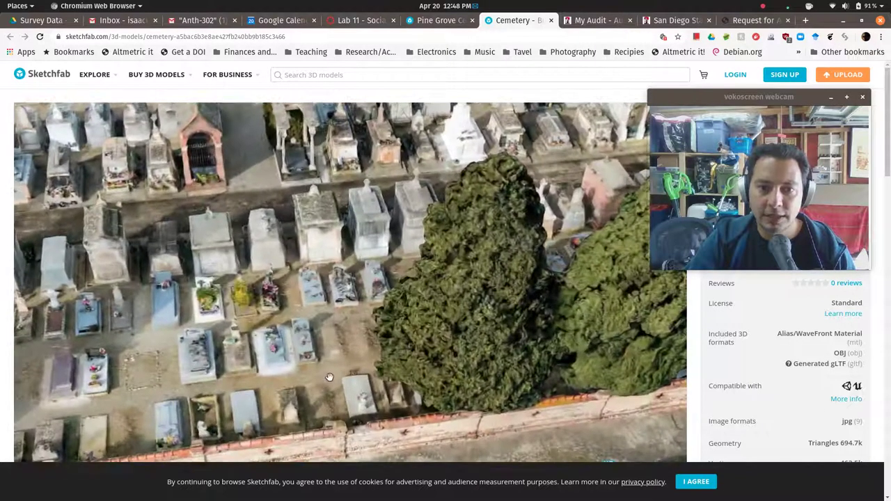
pyautogui.scroll(-5, 306, 247)
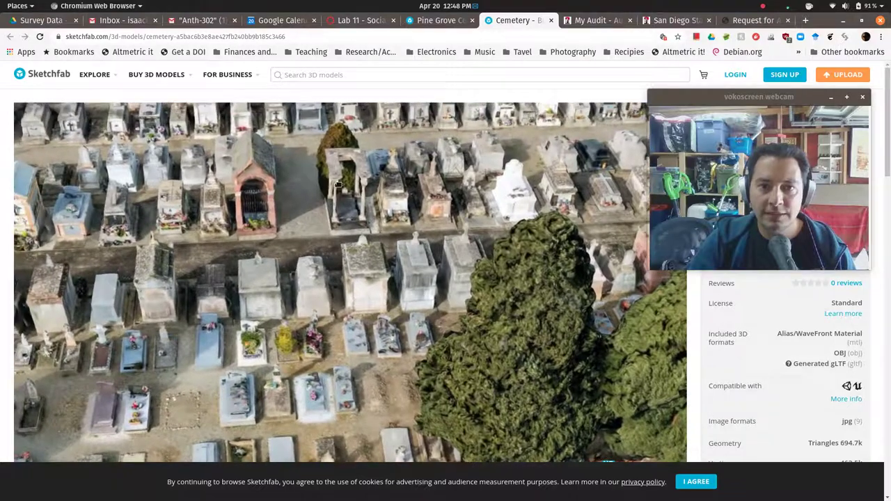
pyautogui.moveTo(340, 187); pyautogui.dragTo(285, 389)
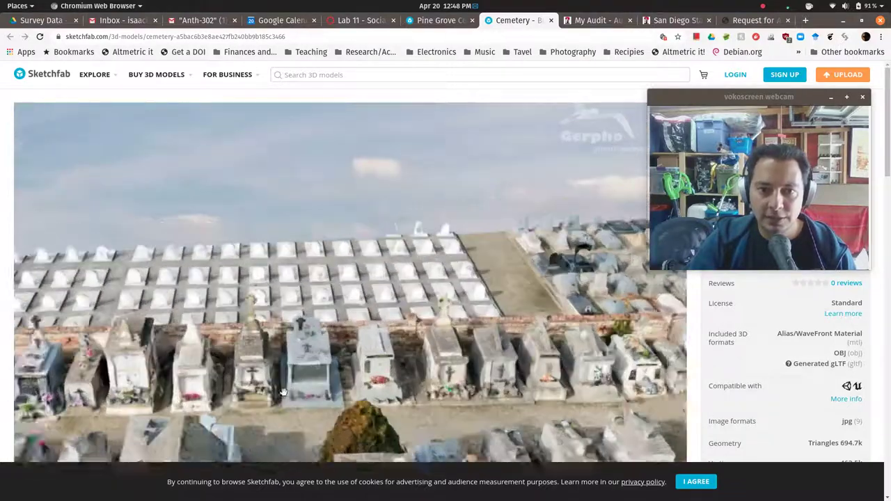
pyautogui.scroll(-3, 284, 389)
pyautogui.scroll(-5, 298, 343)
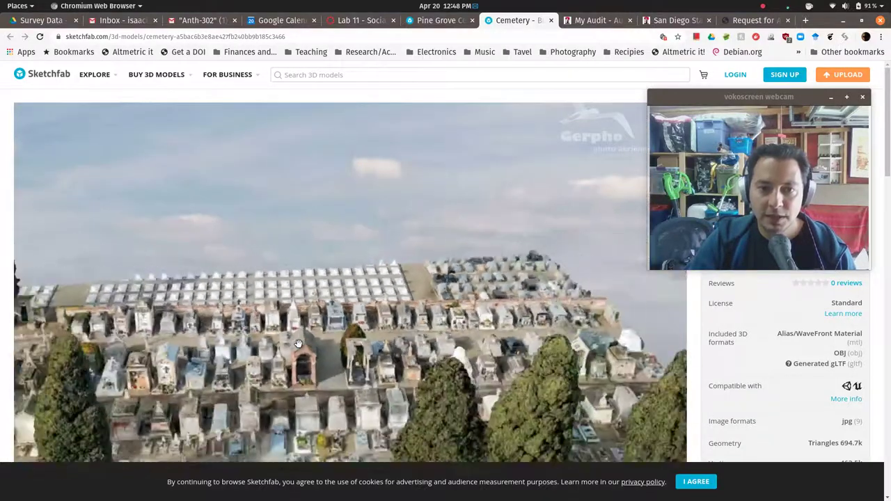
pyautogui.scroll(-5, 298, 344)
pyautogui.scroll(-3, 298, 344)
pyautogui.moveTo(298, 344)
pyautogui.mouseDown()
pyautogui.moveTo(313, 399)
pyautogui.moveTo(286, 378)
pyautogui.mouseUp()
pyautogui.scroll(5, 318, 361)
# Orbit the Cemetery between straight overhead and tree-lined side views, ending tilted overhead.
pyautogui.moveTo(313, 365)
pyautogui.mouseDown()
pyautogui.moveTo(335, 378)
pyautogui.moveTo(319, 394)
pyautogui.moveTo(353, 385)
pyautogui.moveTo(353, 413)
pyautogui.moveTo(312, 425)
pyautogui.mouseUp()
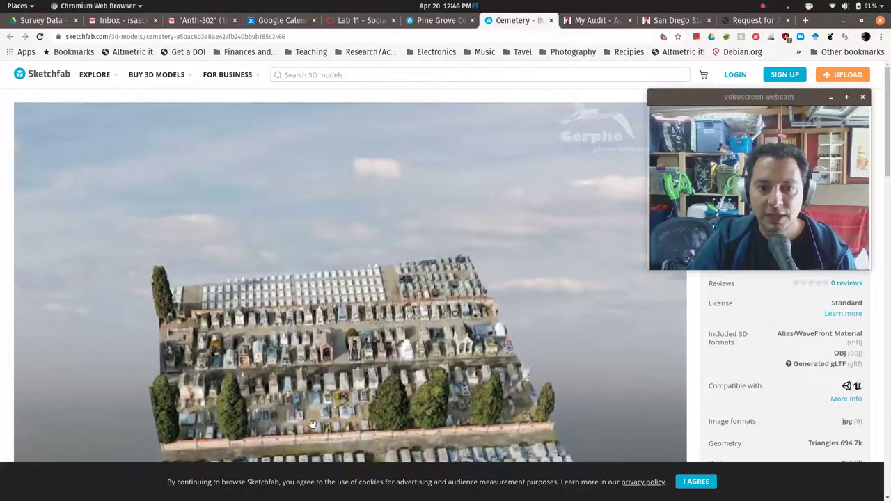
pyautogui.moveTo(332, 382); pyautogui.dragTo(331, 385)
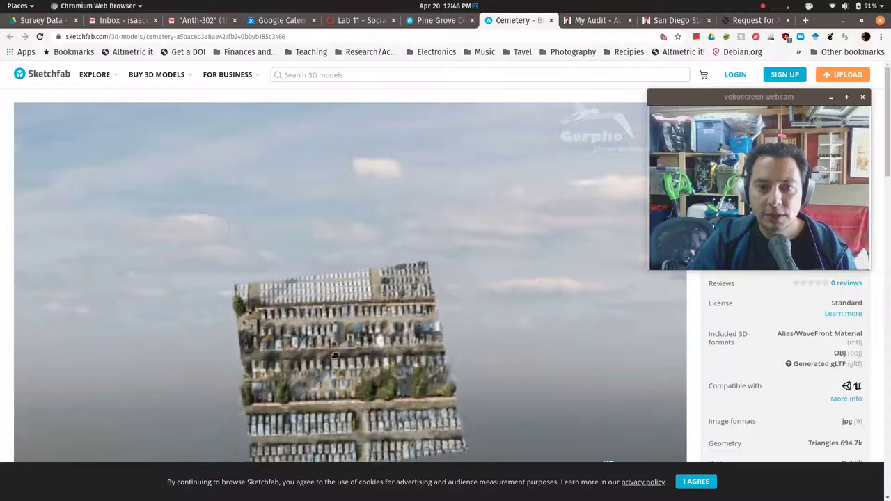
pyautogui.scroll(8, 332, 385)
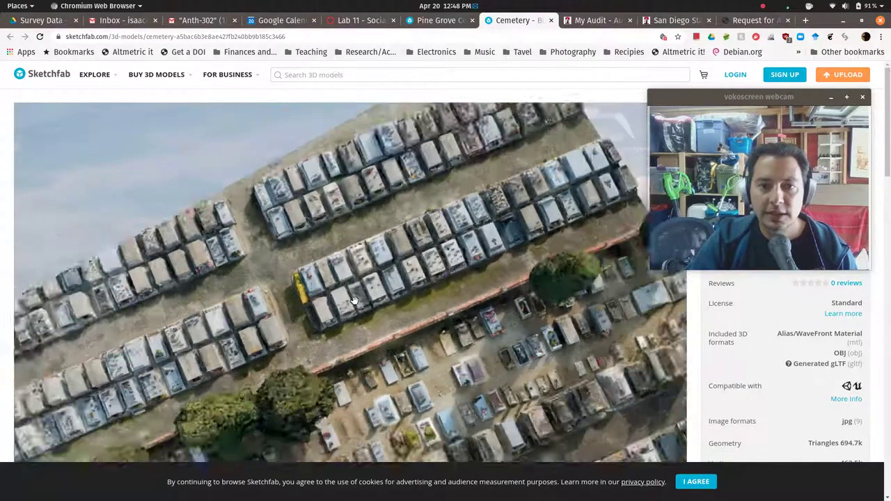
pyautogui.scroll(-6, 393, 330)
pyautogui.moveTo(362, 293); pyautogui.dragTo(445, 168)
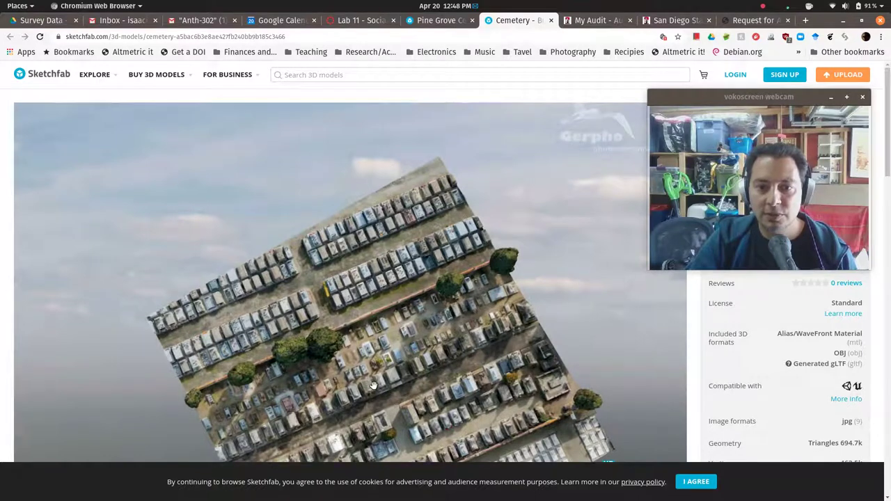
pyautogui.moveTo(373, 385)
pyautogui.mouseDown()
pyautogui.moveTo(337, 329)
pyautogui.moveTo(317, 398)
pyautogui.mouseUp()
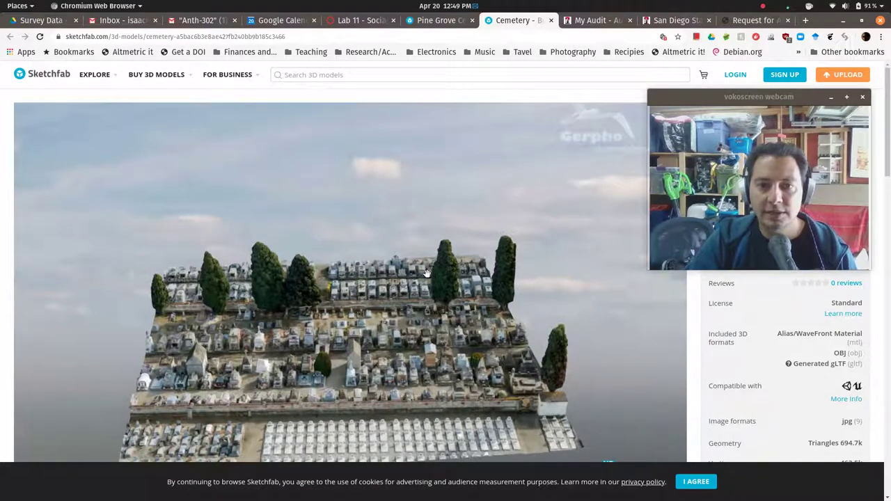
pyautogui.moveTo(411, 360)
pyautogui.mouseDown()
pyautogui.moveTo(376, 341)
pyautogui.moveTo(413, 337)
pyautogui.moveTo(501, 230)
pyautogui.moveTo(411, 351)
pyautogui.moveTo(361, 291)
pyautogui.mouseUp()
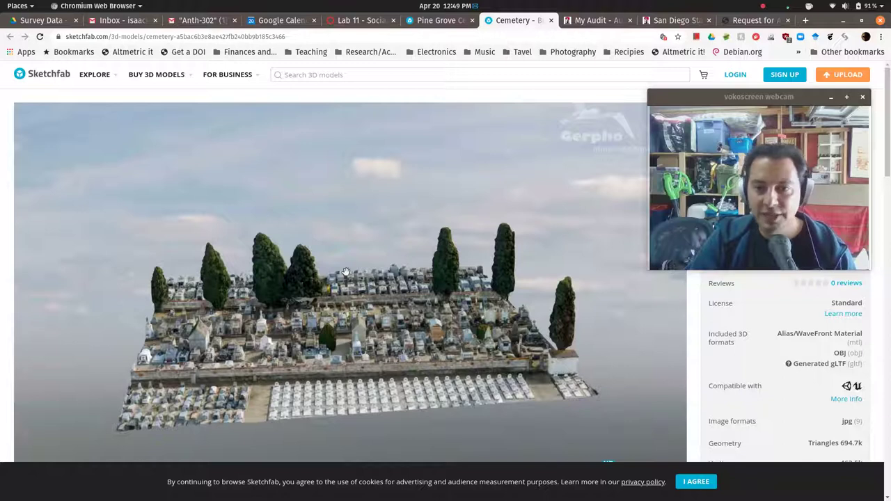
pyautogui.moveTo(345, 272); pyautogui.dragTo(255, 370)
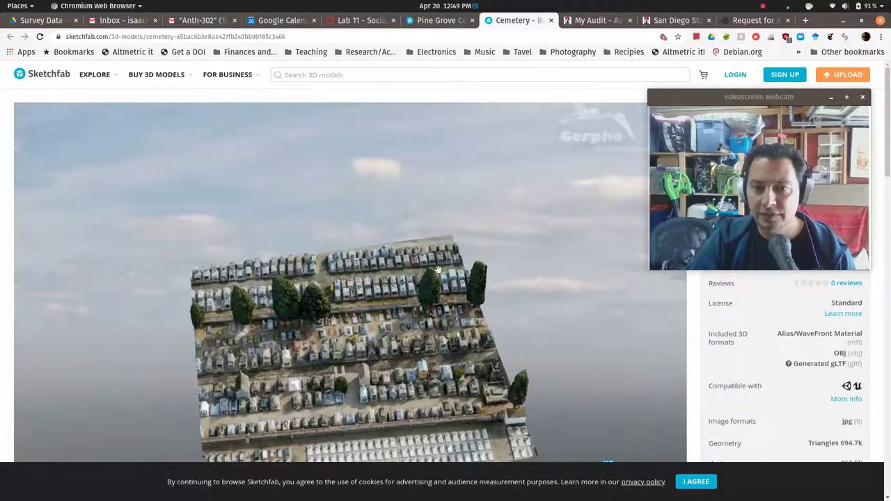
# Switch to Pine Grove and tilt it obliquely to show its sections and numbered annotations.
pyautogui.click(432, 20)
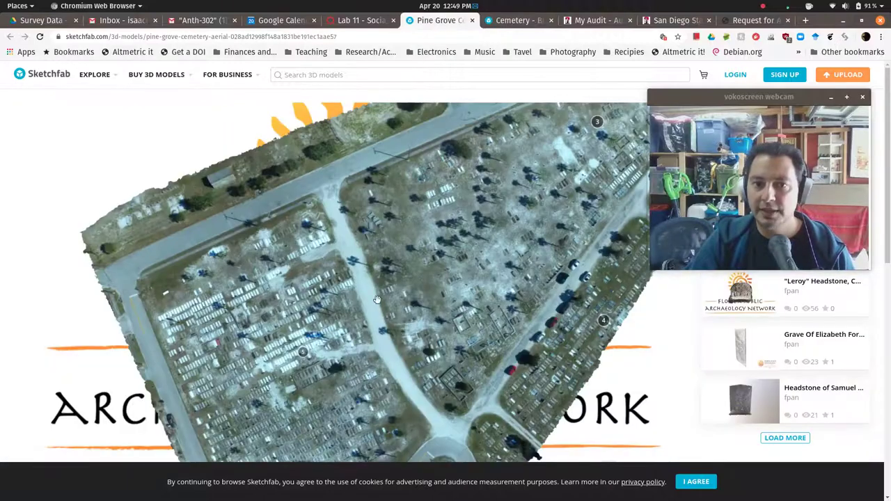
pyautogui.moveTo(366, 333)
pyautogui.mouseDown()
pyautogui.moveTo(307, 349)
pyautogui.moveTo(279, 299)
pyautogui.mouseUp()
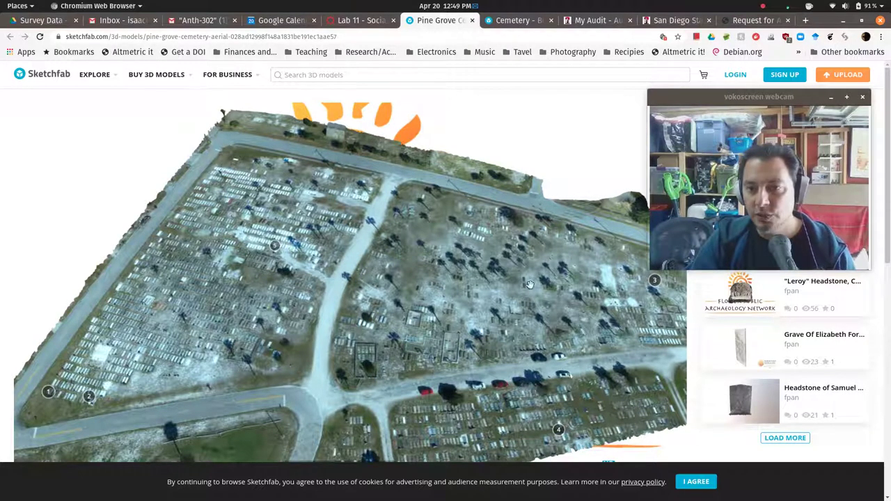
pyautogui.moveTo(367, 351); pyautogui.dragTo(212, 249)
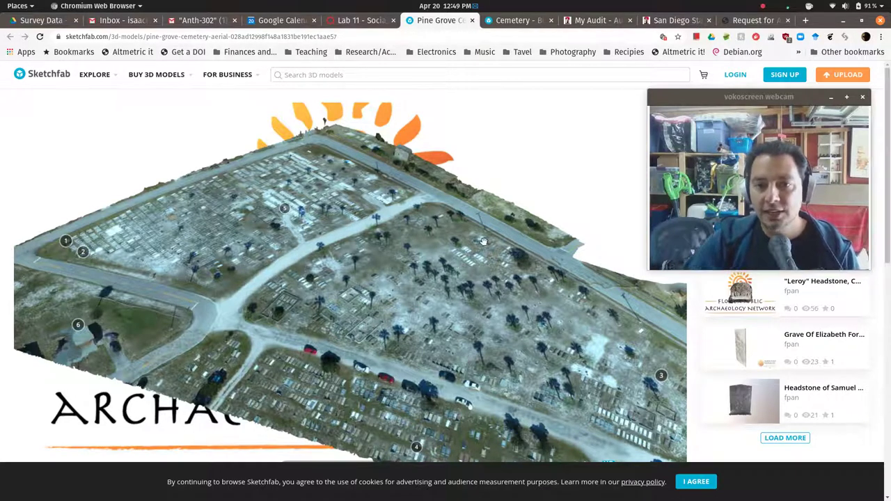
pyautogui.moveTo(389, 361); pyautogui.dragTo(412, 357)
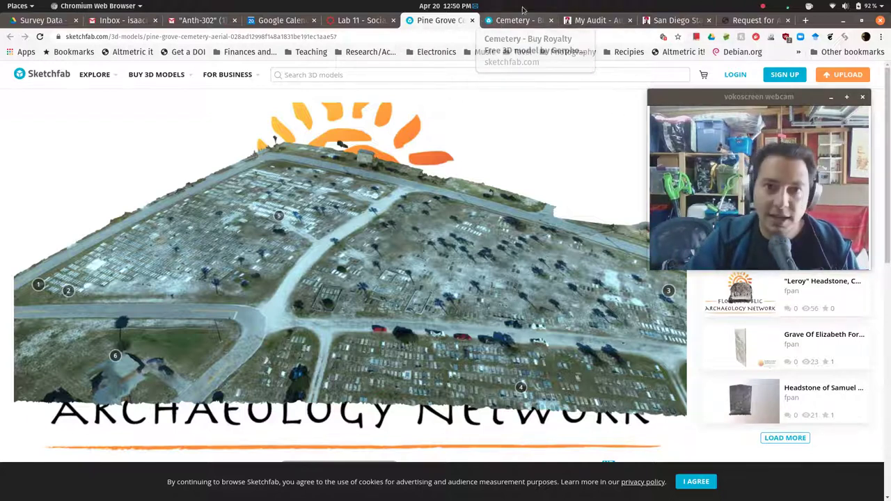
pyautogui.click(515, 20)
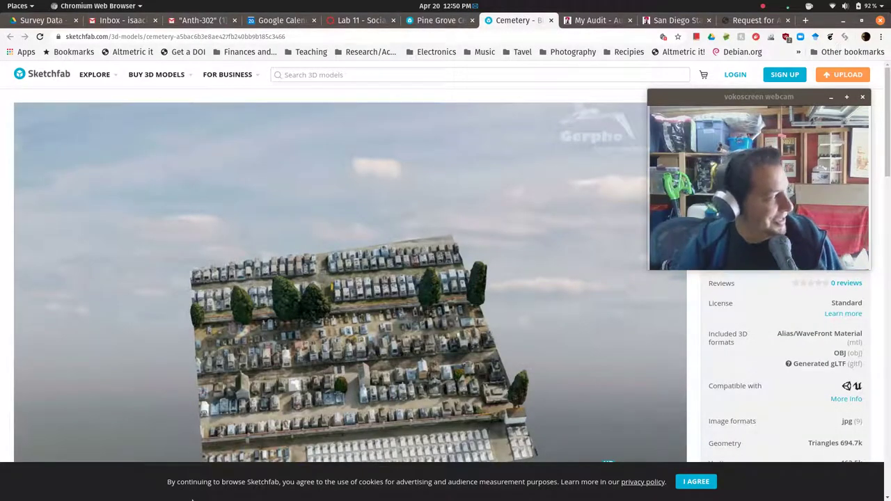
pyautogui.moveTo(357, 358); pyautogui.dragTo(341, 353)
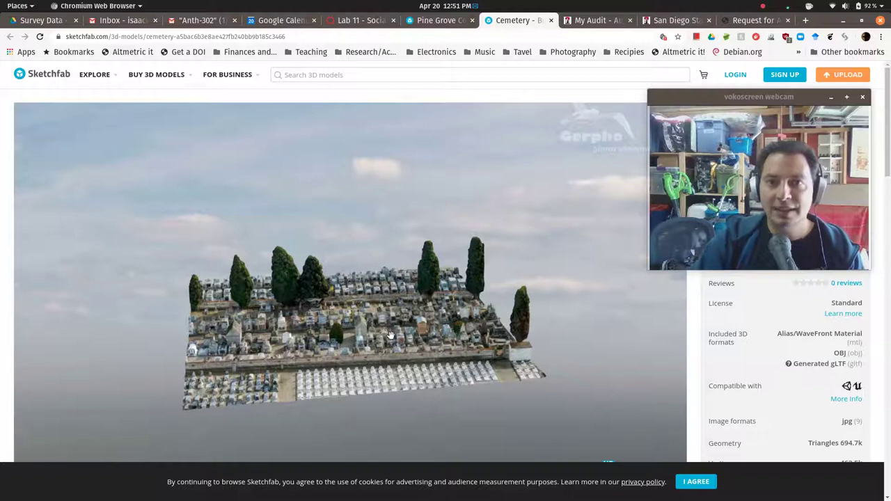
pyautogui.click(439, 20)
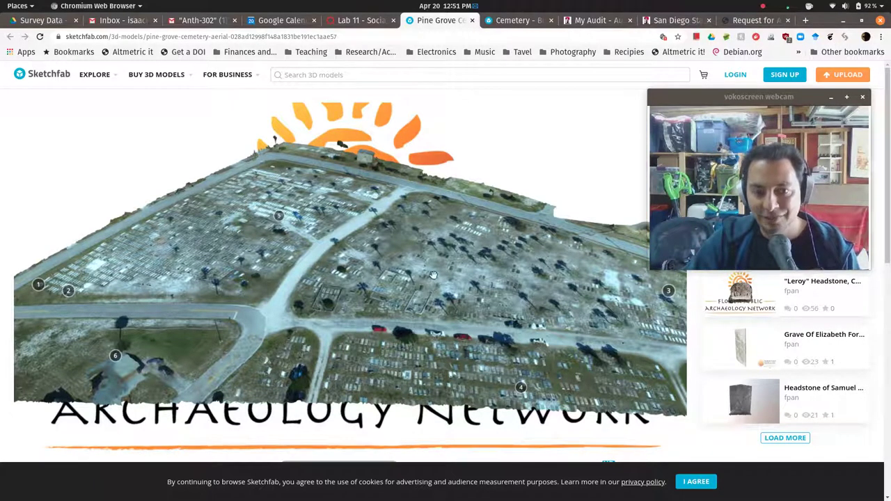
# Return to the Cemetery model and orbit to a low side view along its tomb rows.
pyautogui.click(511, 20)
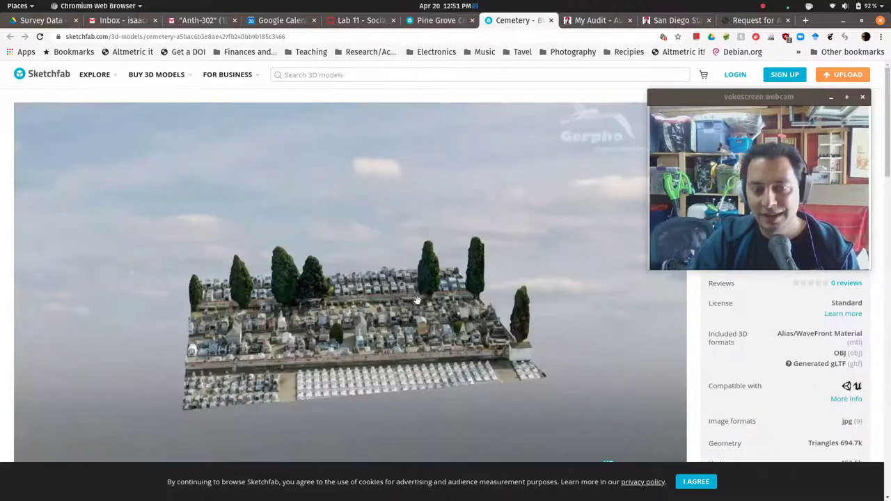
pyautogui.scroll(5, 404, 334)
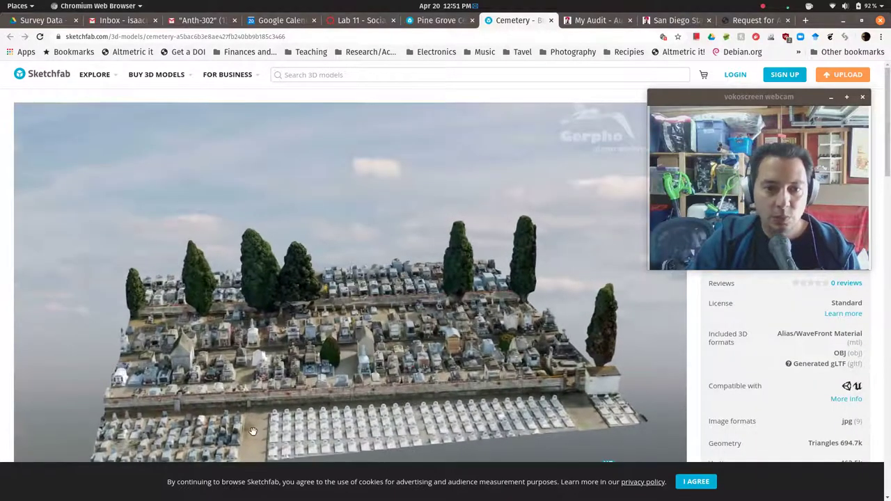
pyautogui.moveTo(250, 430); pyautogui.dragTo(392, 414)
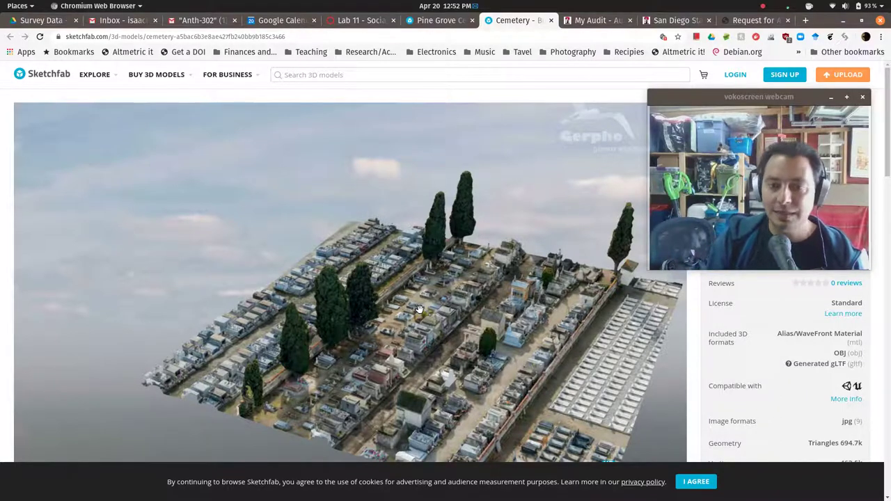
pyautogui.moveTo(419, 309)
pyautogui.mouseDown()
pyautogui.moveTo(493, 333)
pyautogui.moveTo(408, 313)
pyautogui.mouseUp()
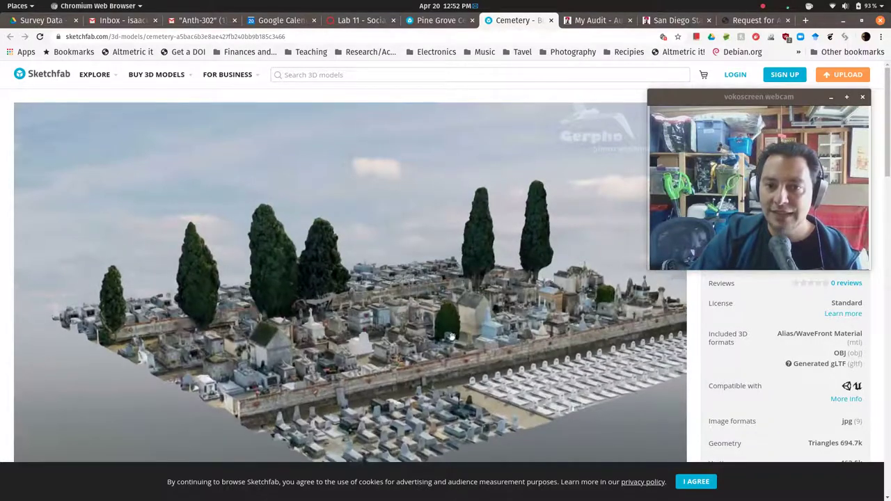
# Zoom around Pine Grove's grave plots, then orbit the Cemetery model to a diagonal overhead view.
pyautogui.click(435, 20)
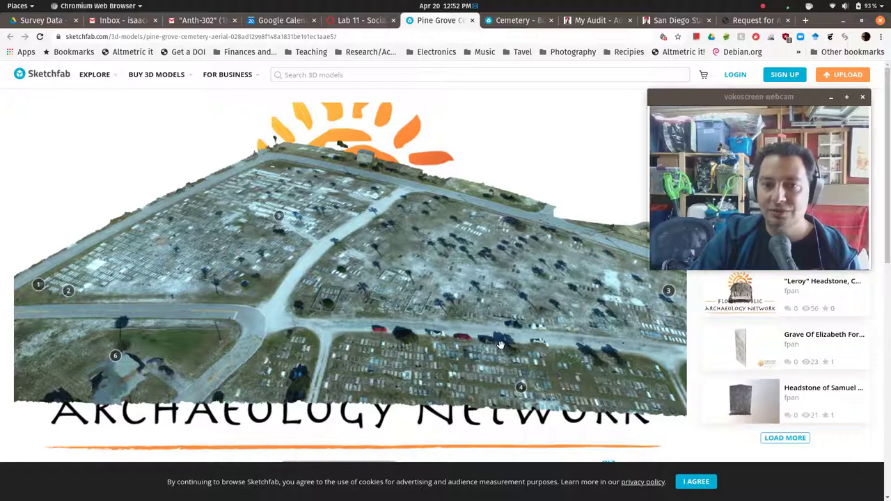
pyautogui.moveTo(499, 344)
pyautogui.mouseDown()
pyautogui.moveTo(243, 293)
pyautogui.moveTo(260, 298)
pyautogui.mouseUp()
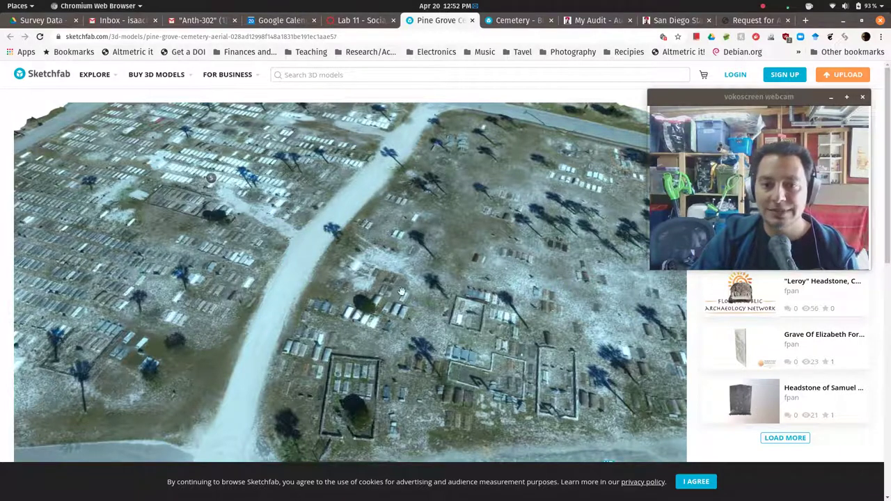
pyautogui.moveTo(449, 309); pyautogui.dragTo(248, 264)
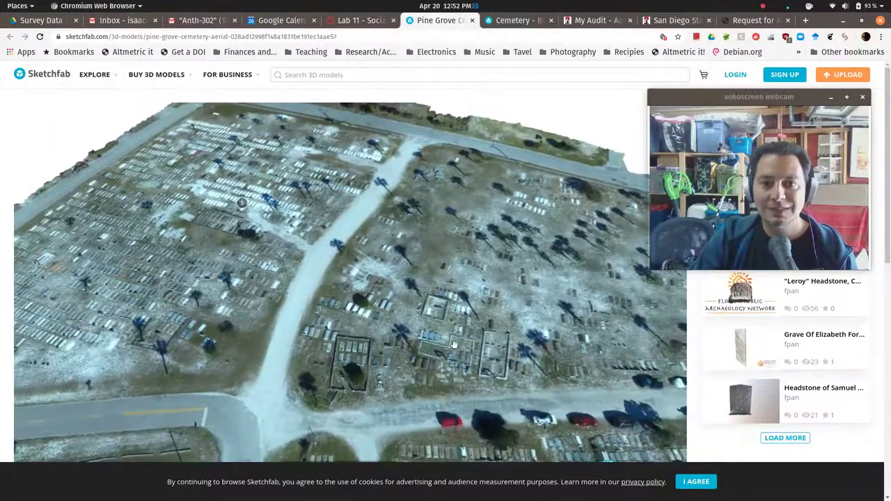
pyautogui.click(515, 21)
pyautogui.moveTo(431, 348); pyautogui.dragTo(438, 341)
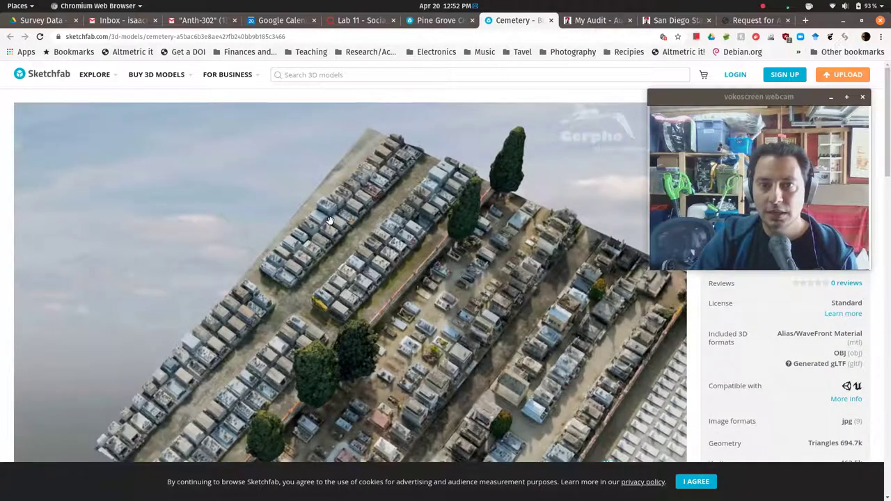
# Raise the vokoscreen recorder window from the Activities overview.
pyautogui.press('super')
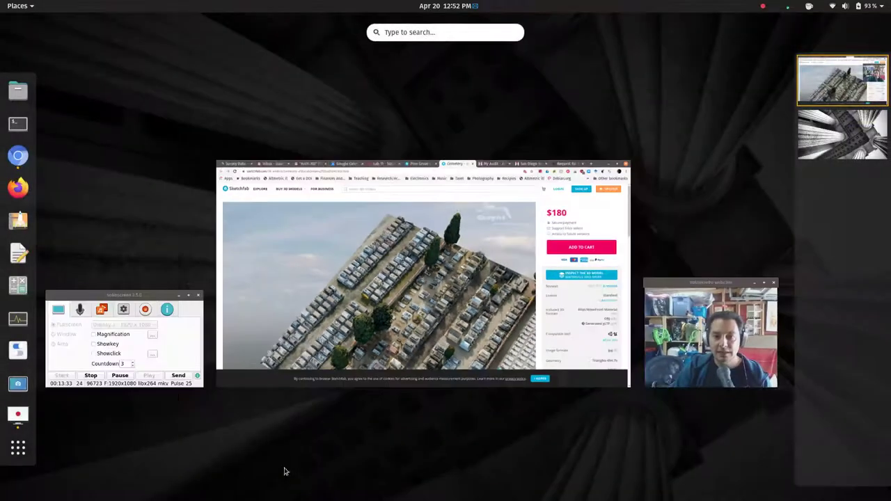
pyautogui.click(183, 342)
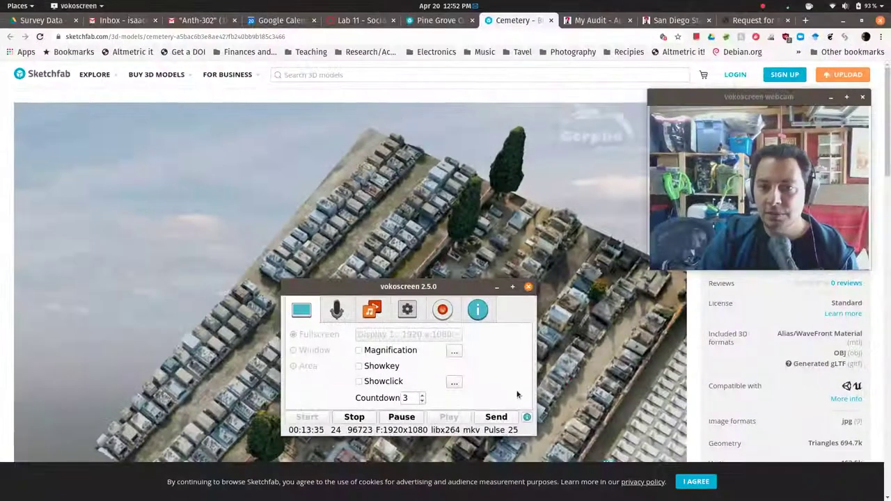